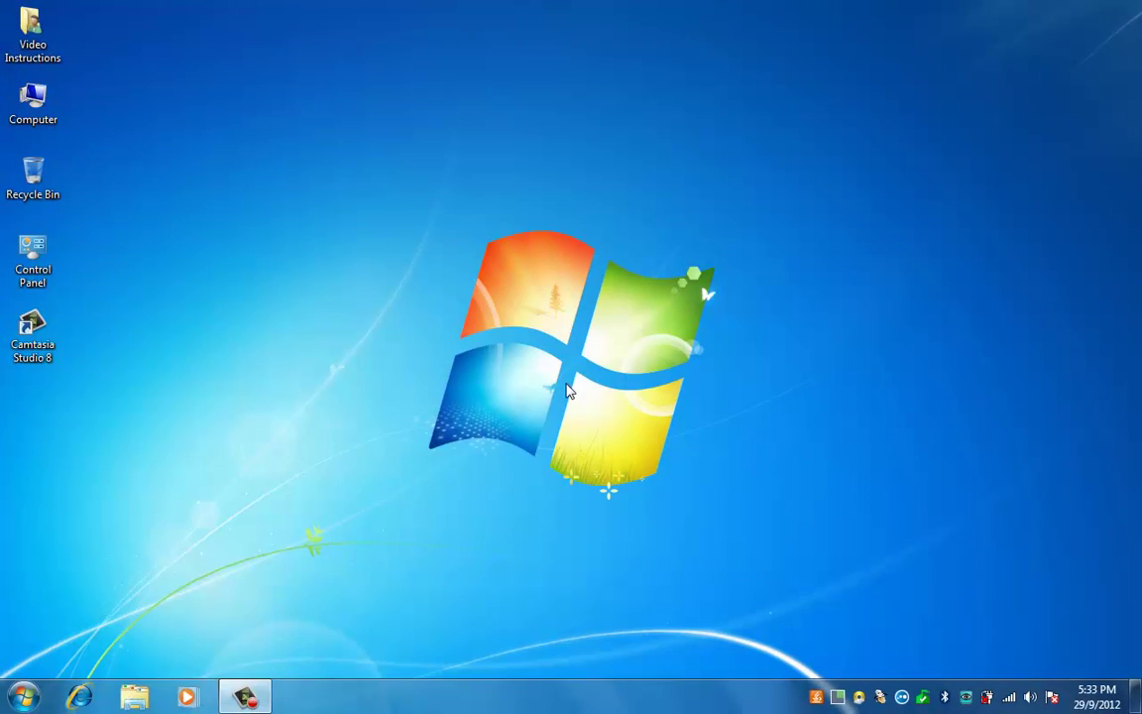
Launch Microsoft Office Outlook 2007 from All Programs > Microsoft Office in the Start menu.
click(22, 696)
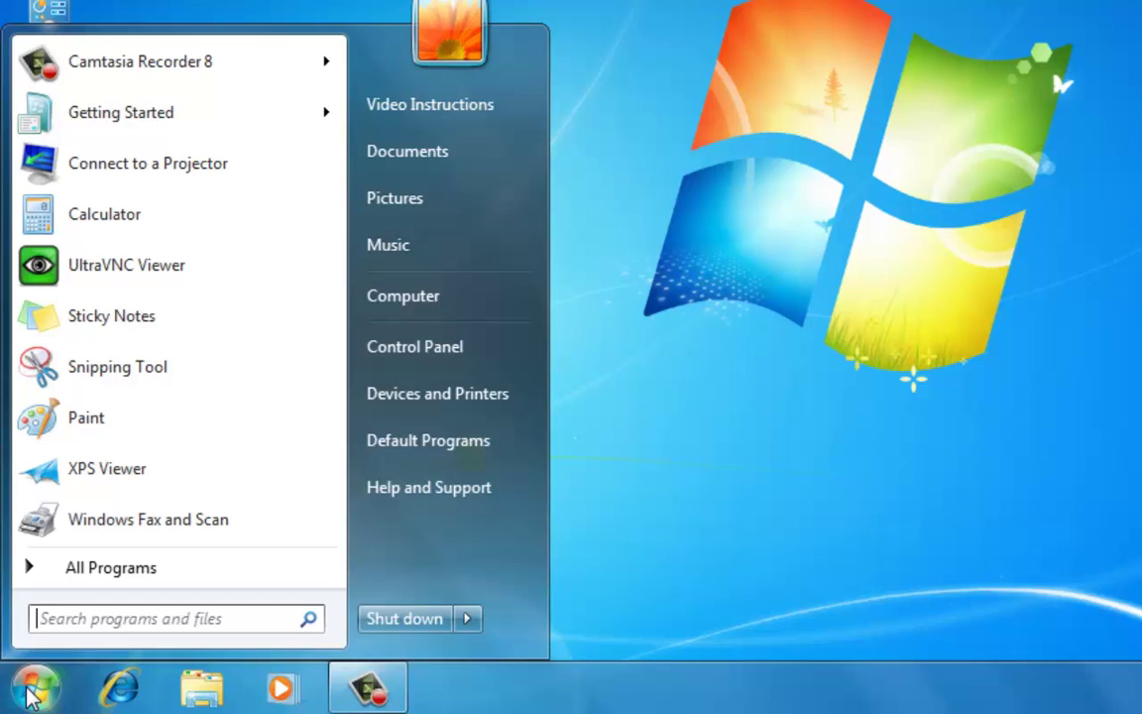
click(122, 585)
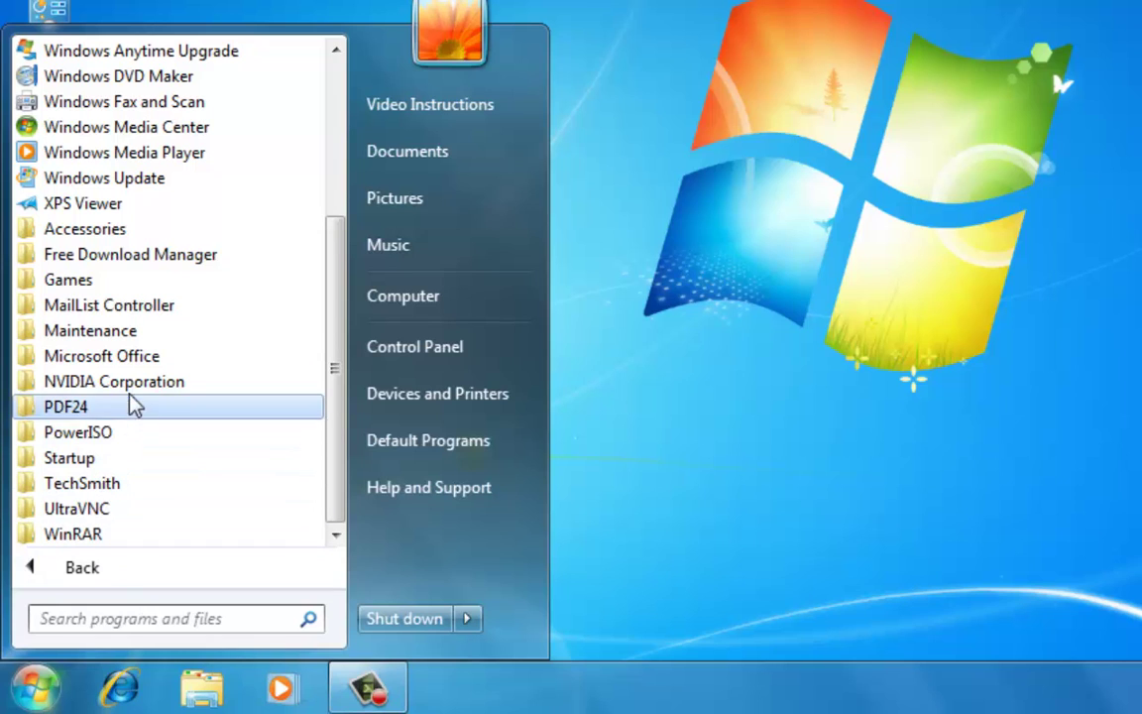
click(130, 362)
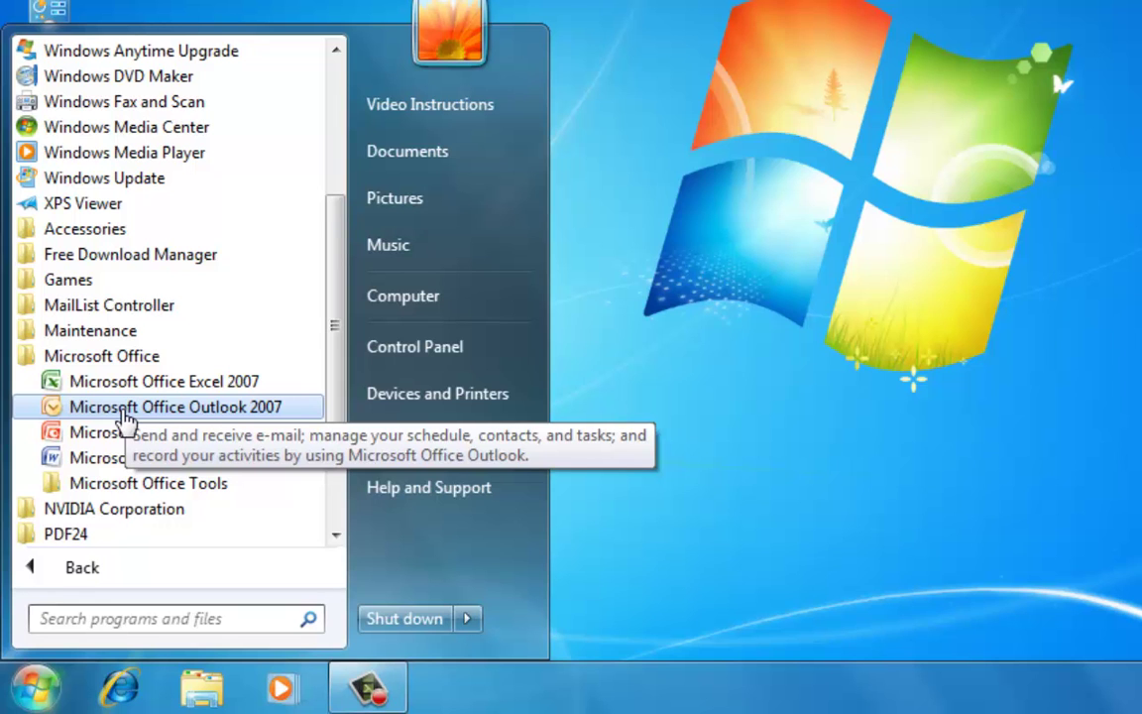
click(126, 409)
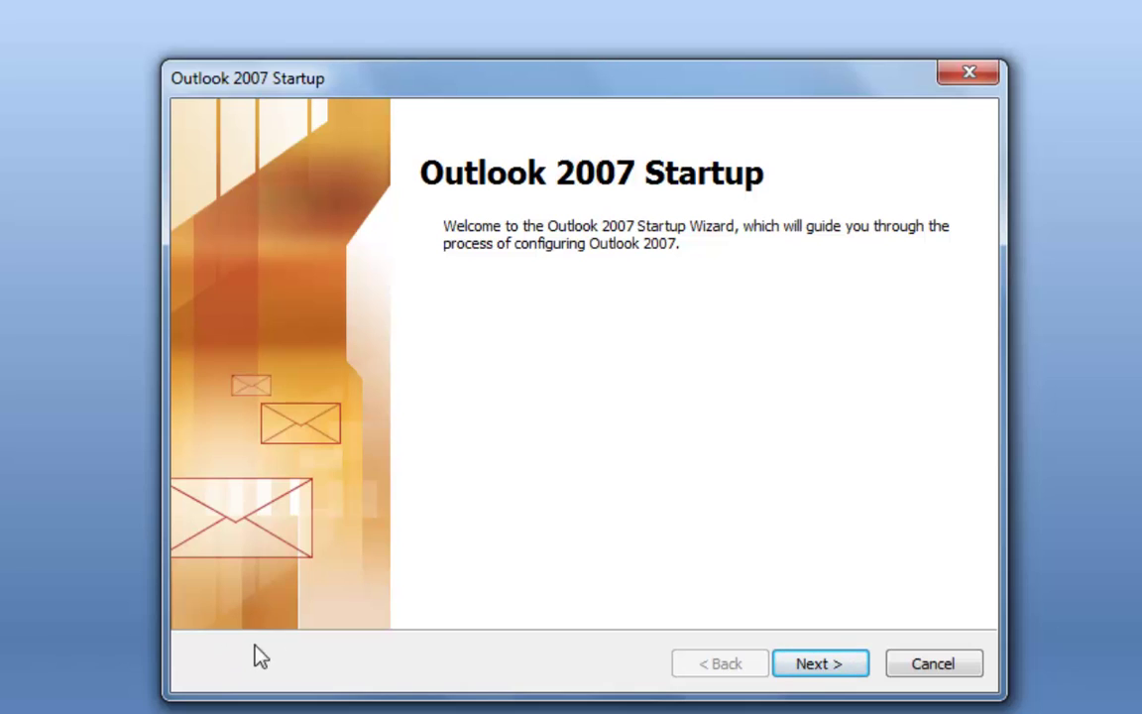
Manually add an e-mail account of type Other > Microsoft Office Outlook Connector.
click(835, 677)
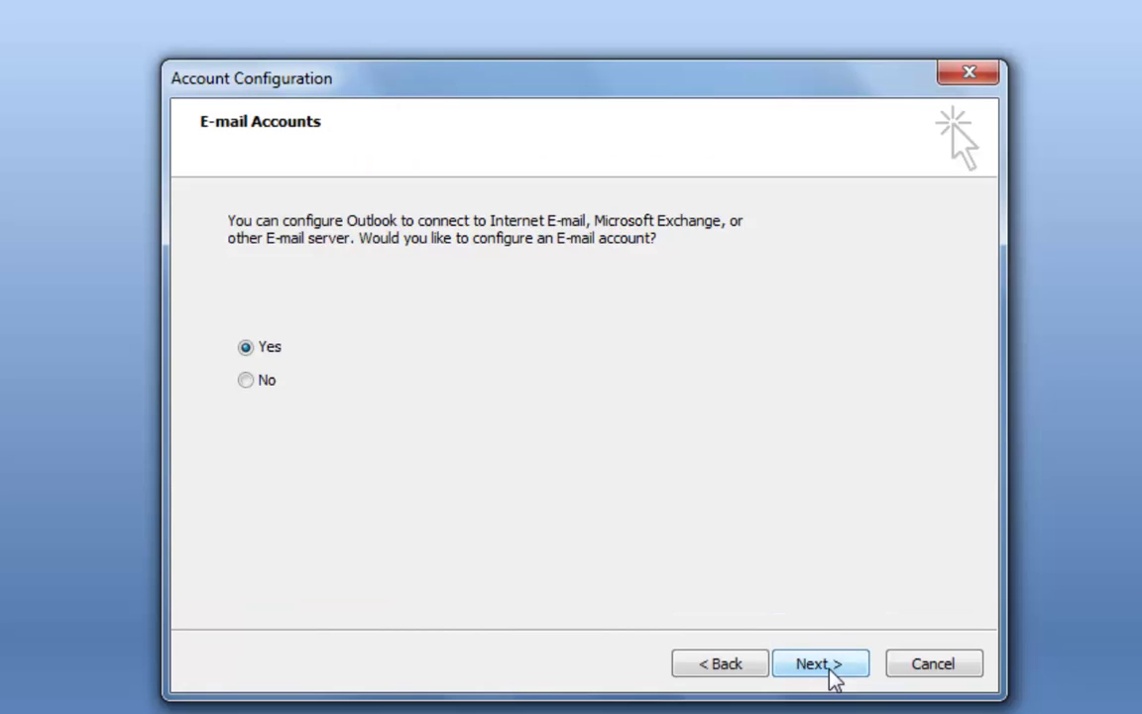
click(835, 677)
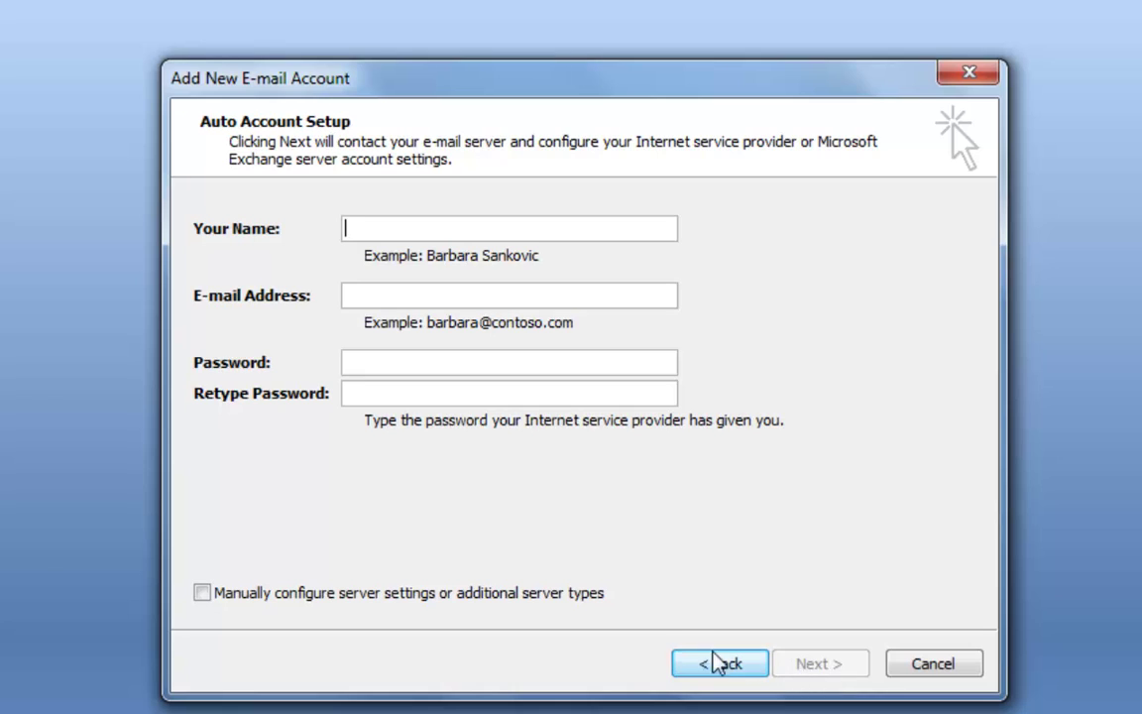
click(547, 597)
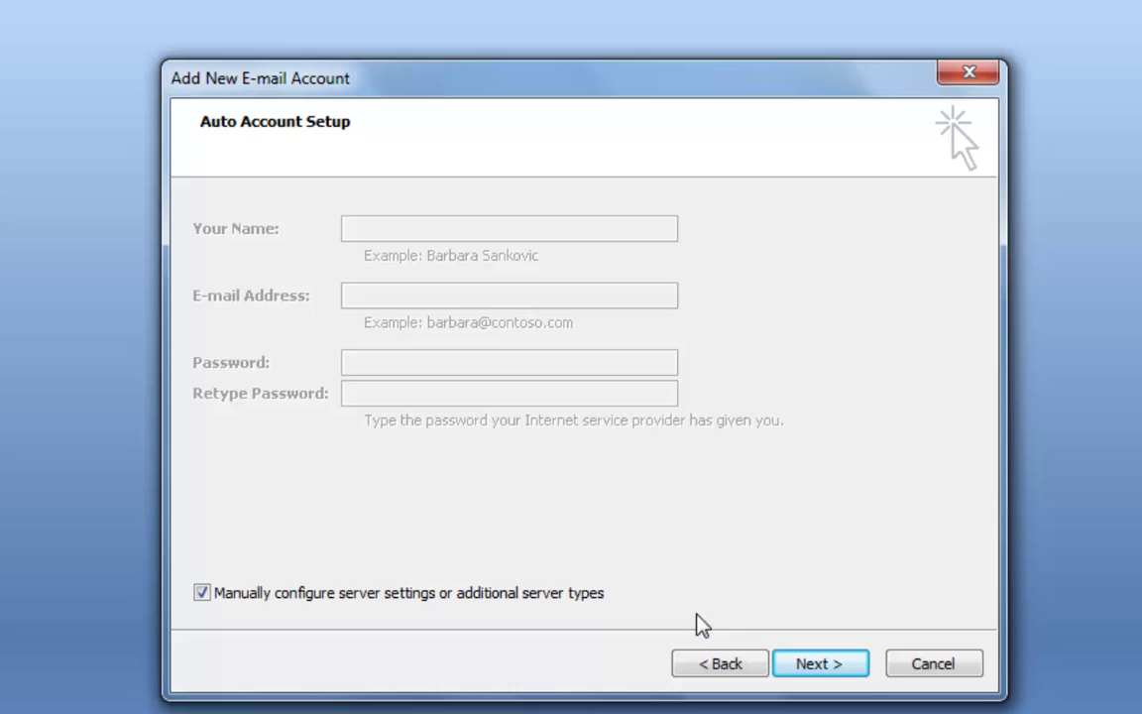
click(829, 677)
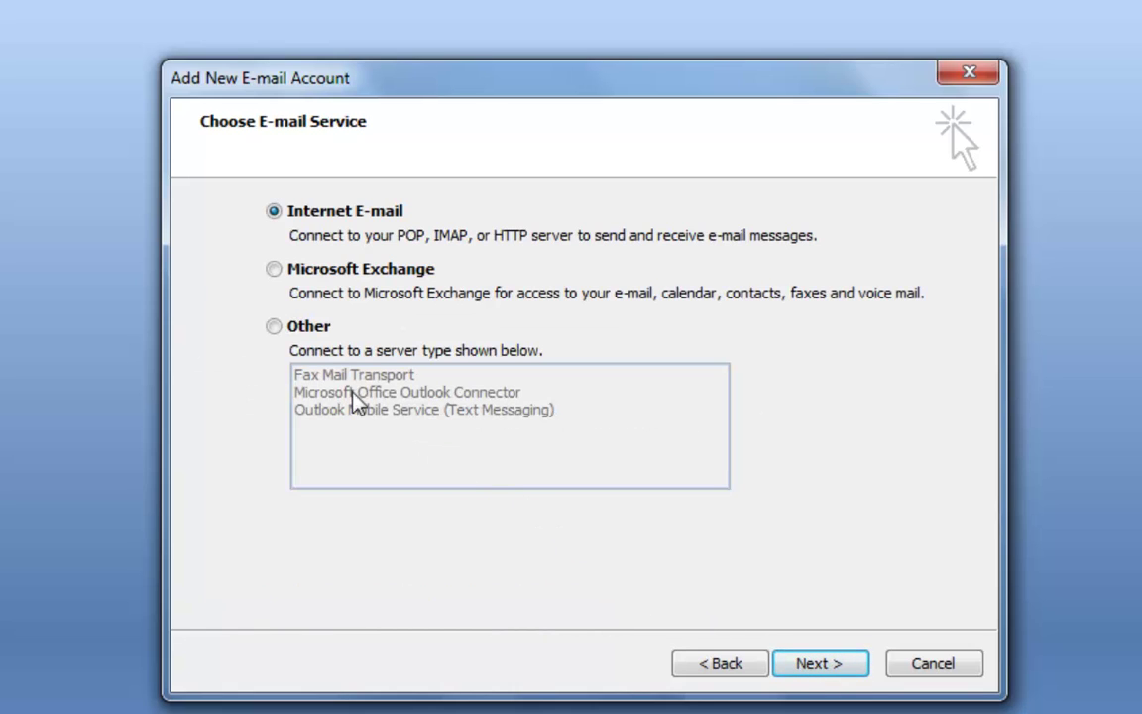
click(308, 339)
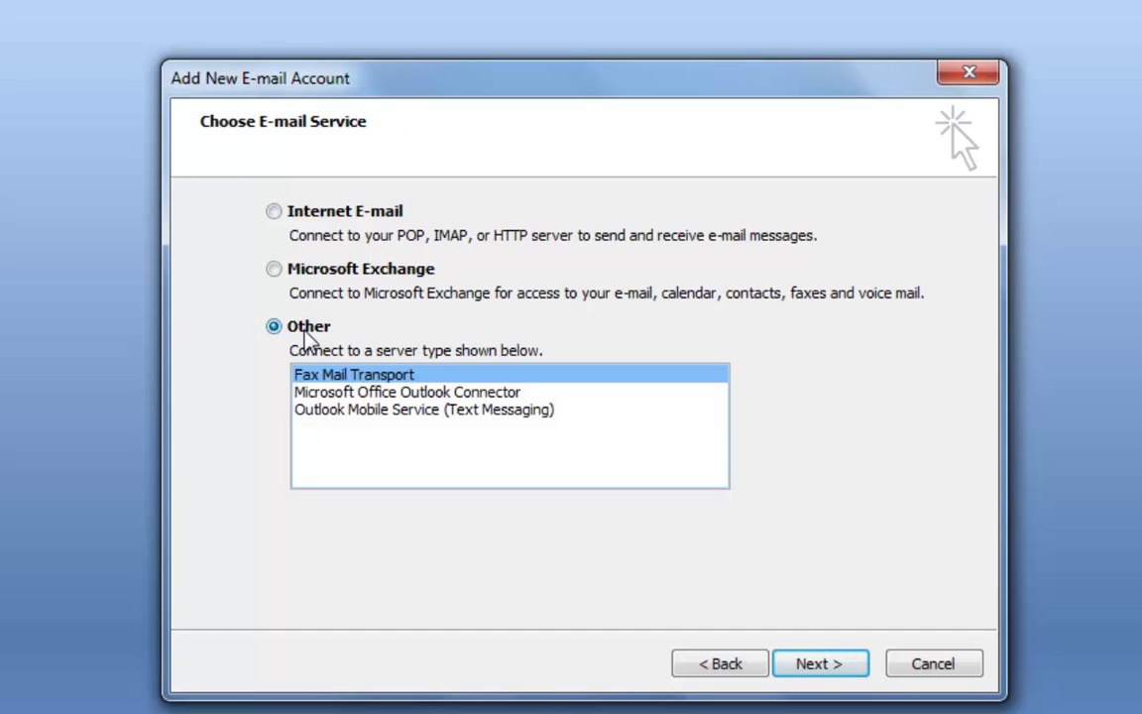
click(328, 396)
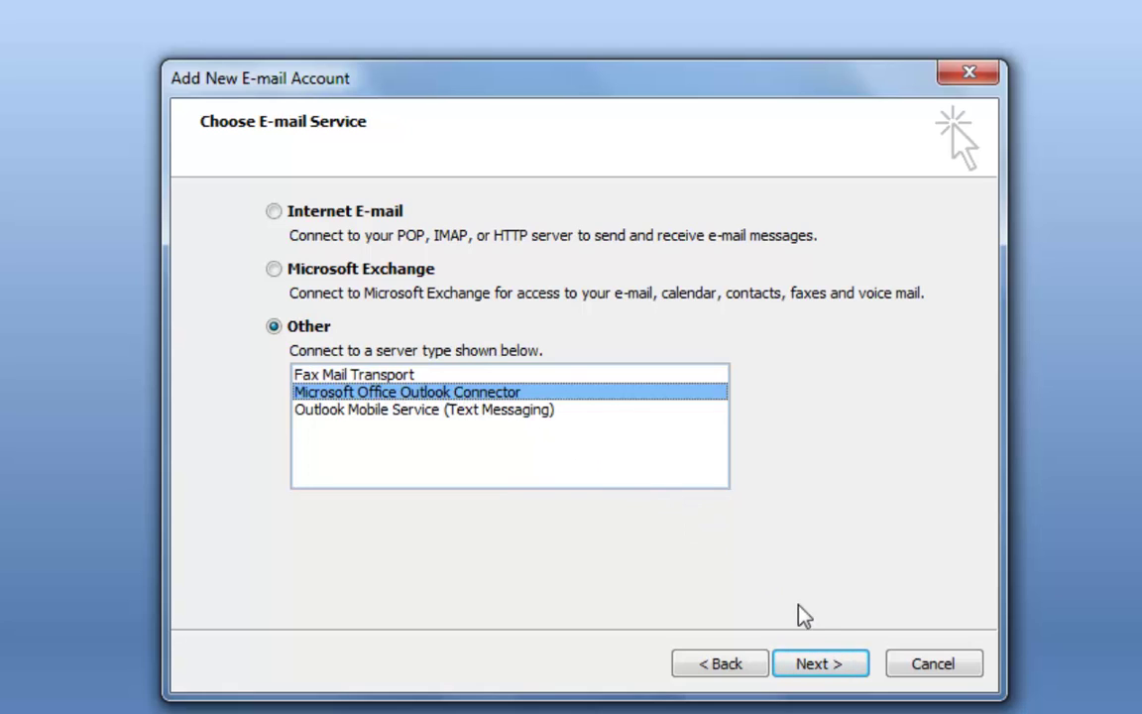
click(825, 670)
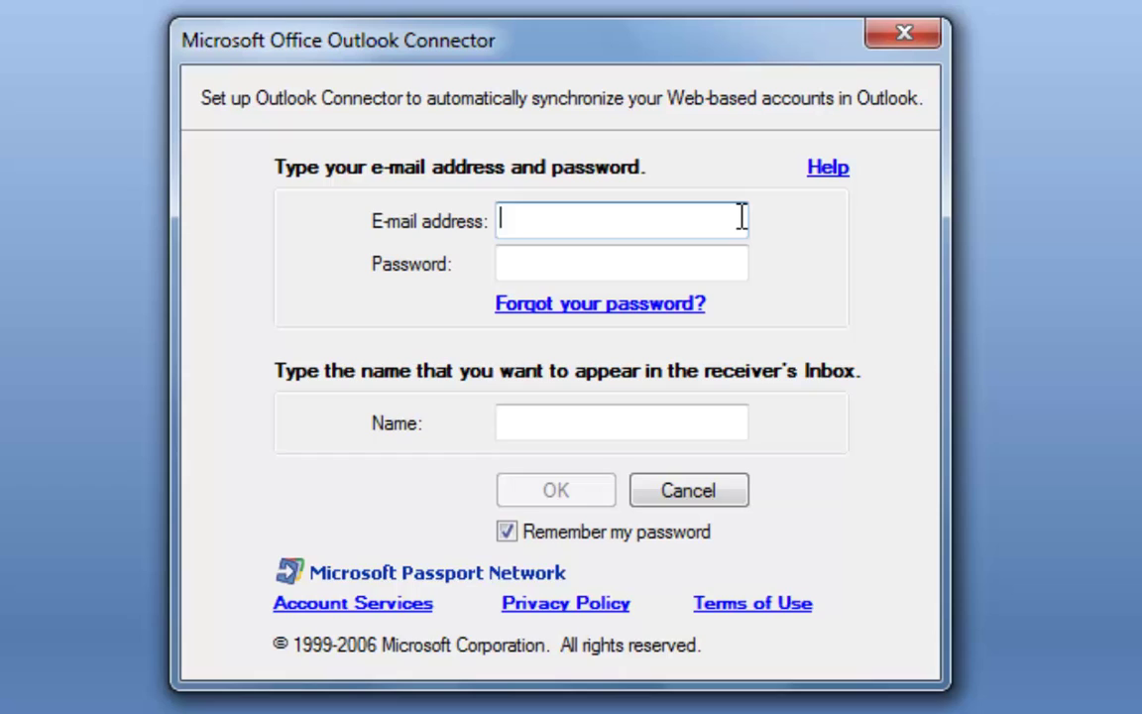
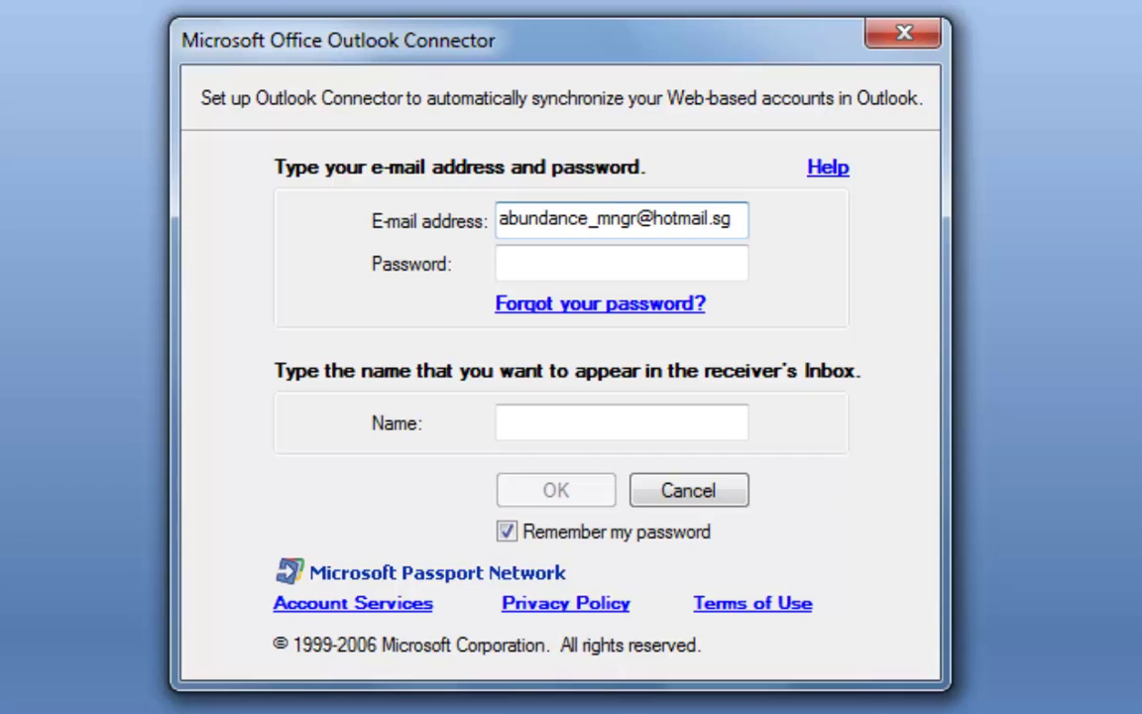
key(Tab)
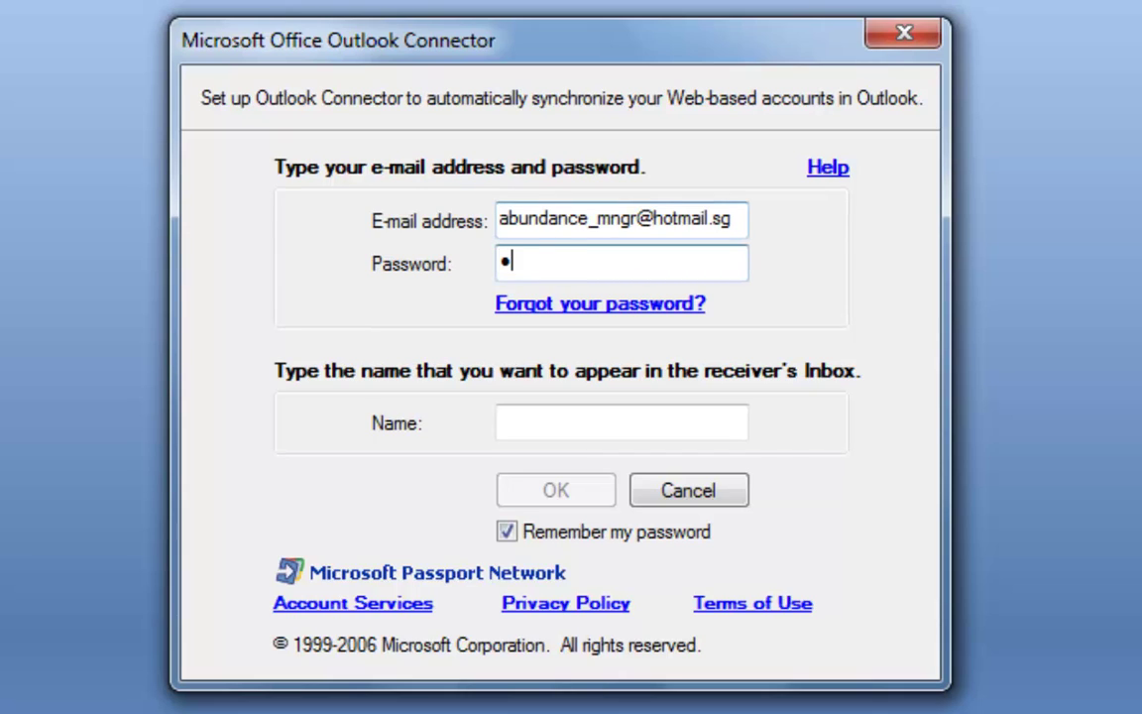
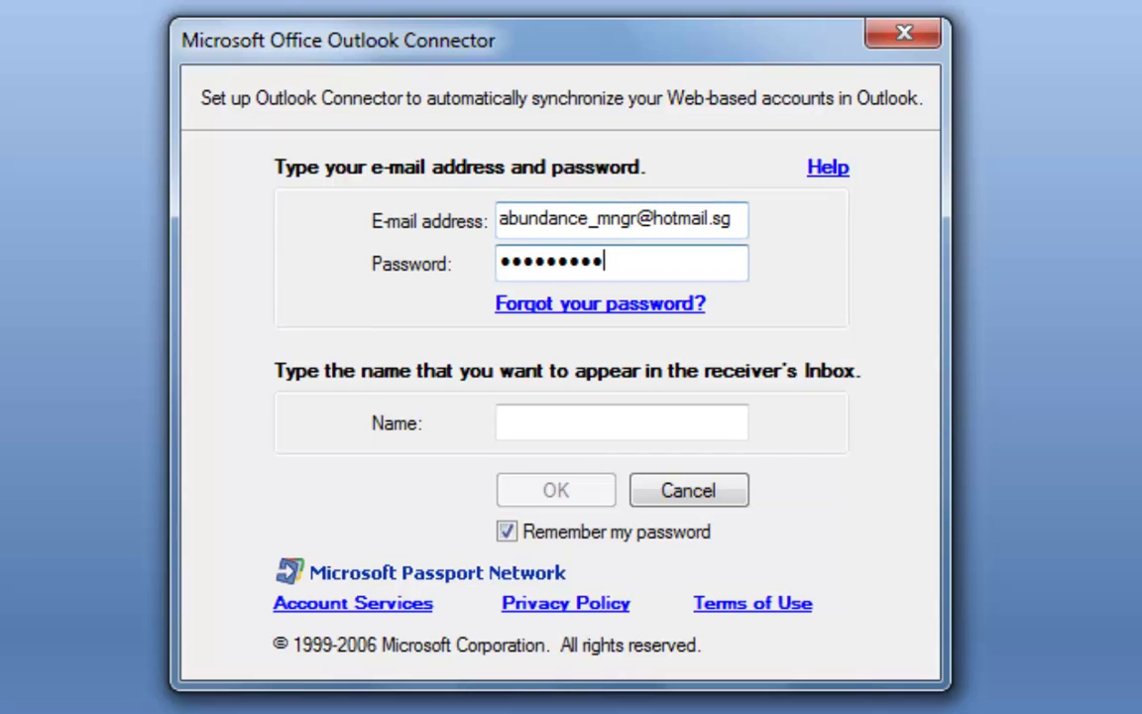
click(645, 419)
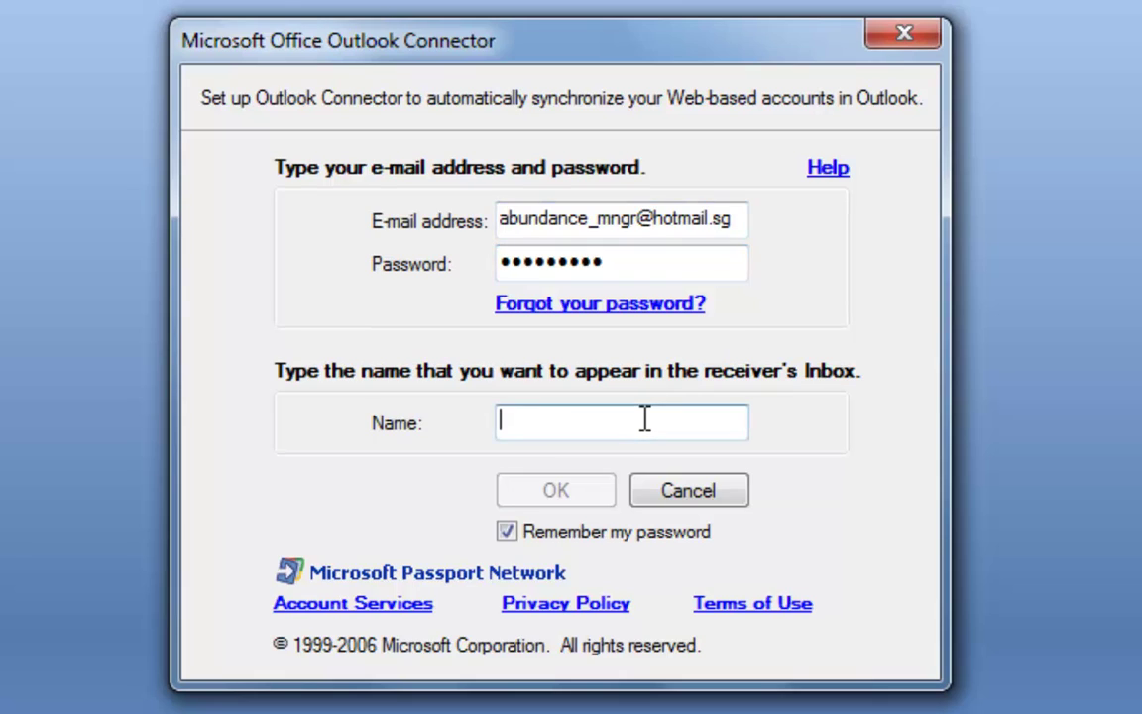
text(A)
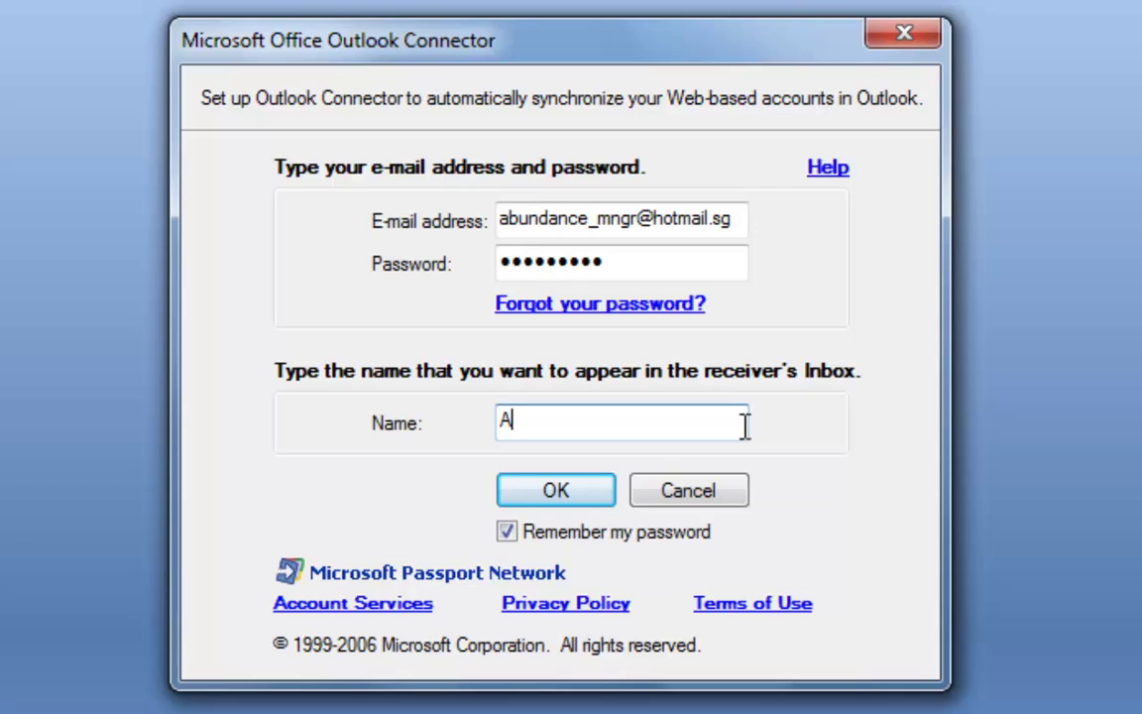
text(bundanc)
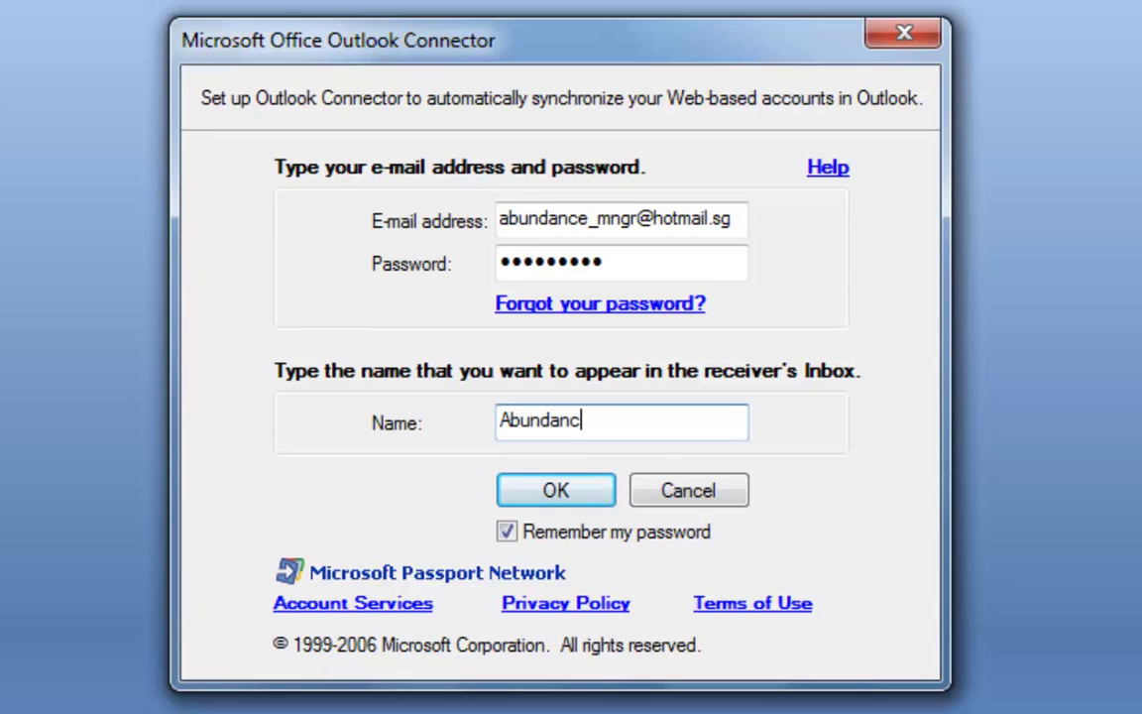
text(e Ma)
text(nager)
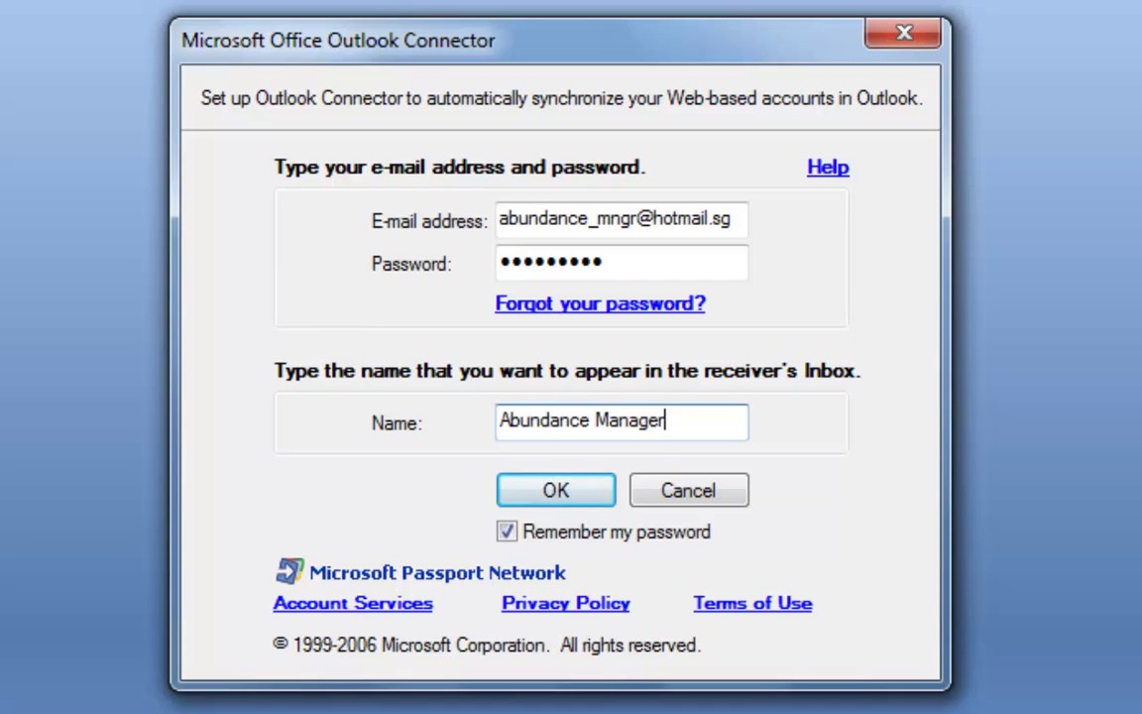
Finish the account wizard, postpone the Connector upgrade, dismiss the offline warning, and exit Outlook.
click(597, 502)
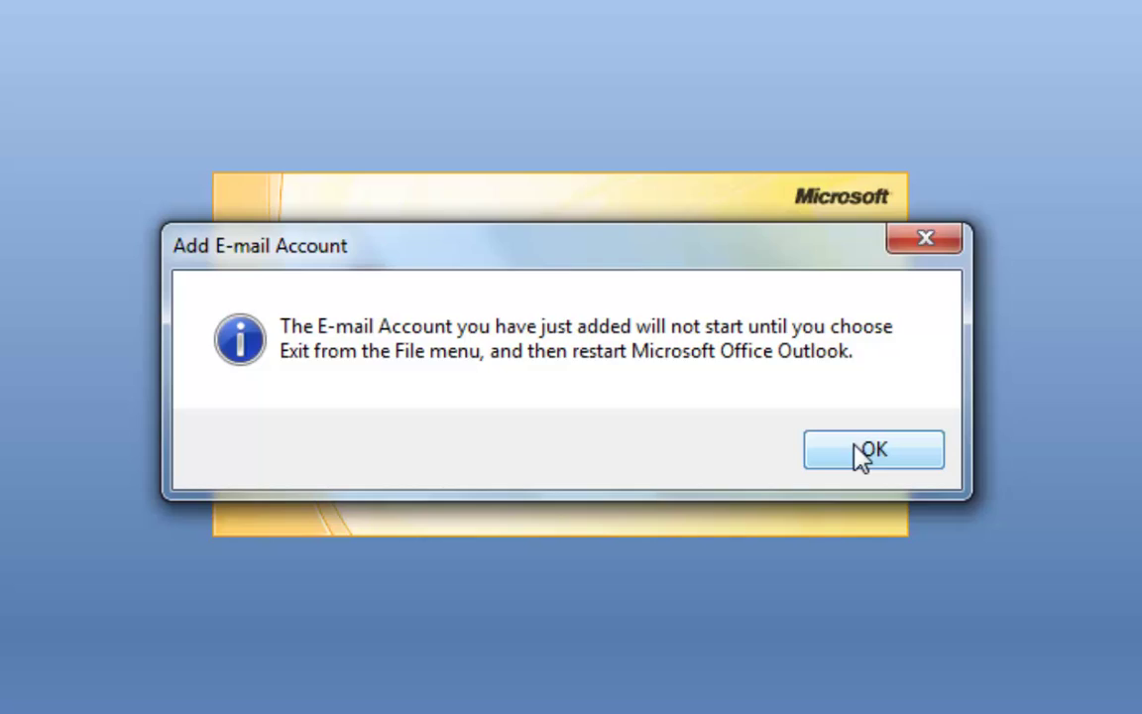
click(861, 454)
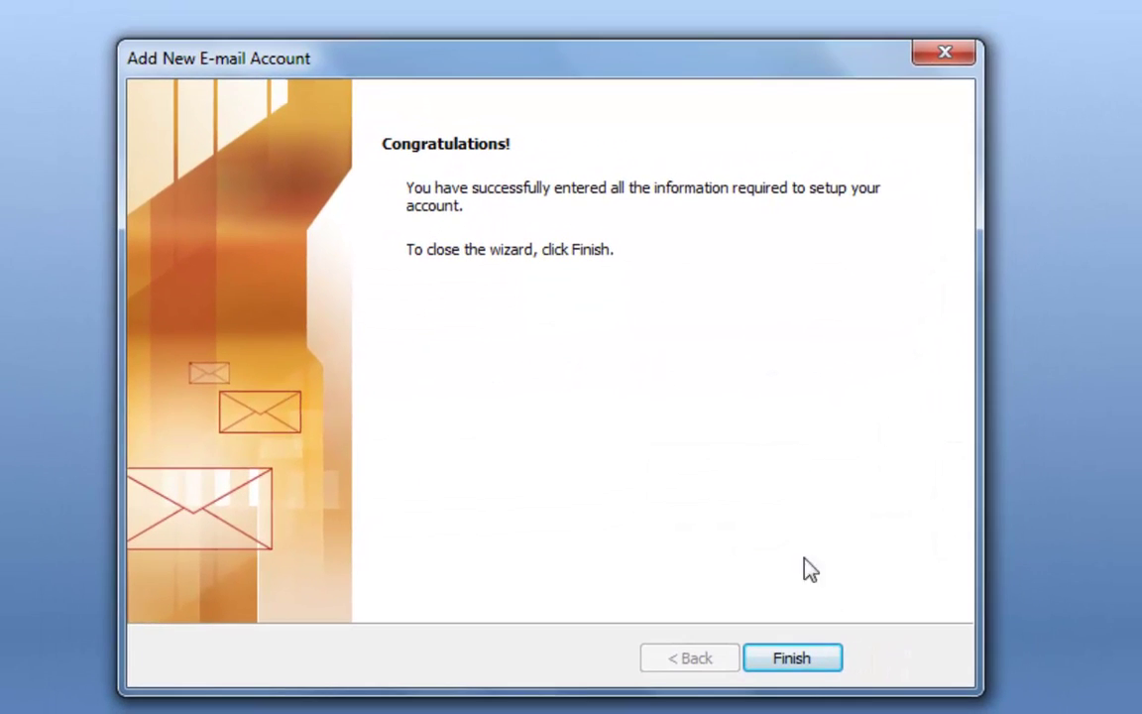
click(792, 659)
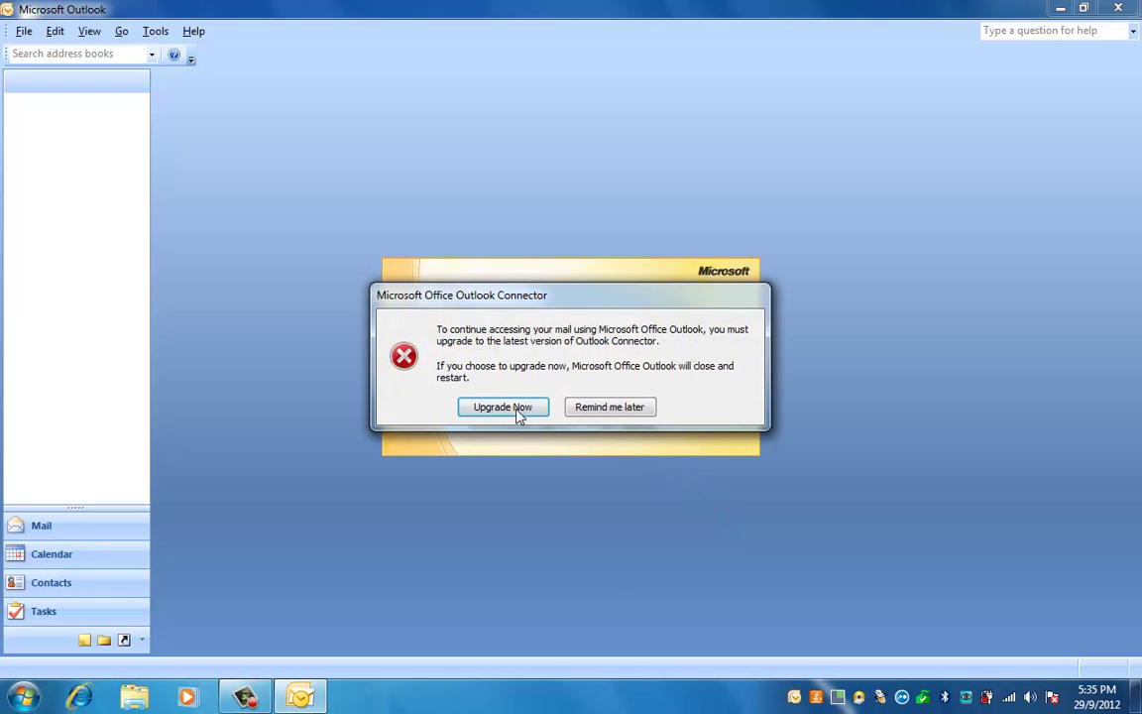
click(602, 414)
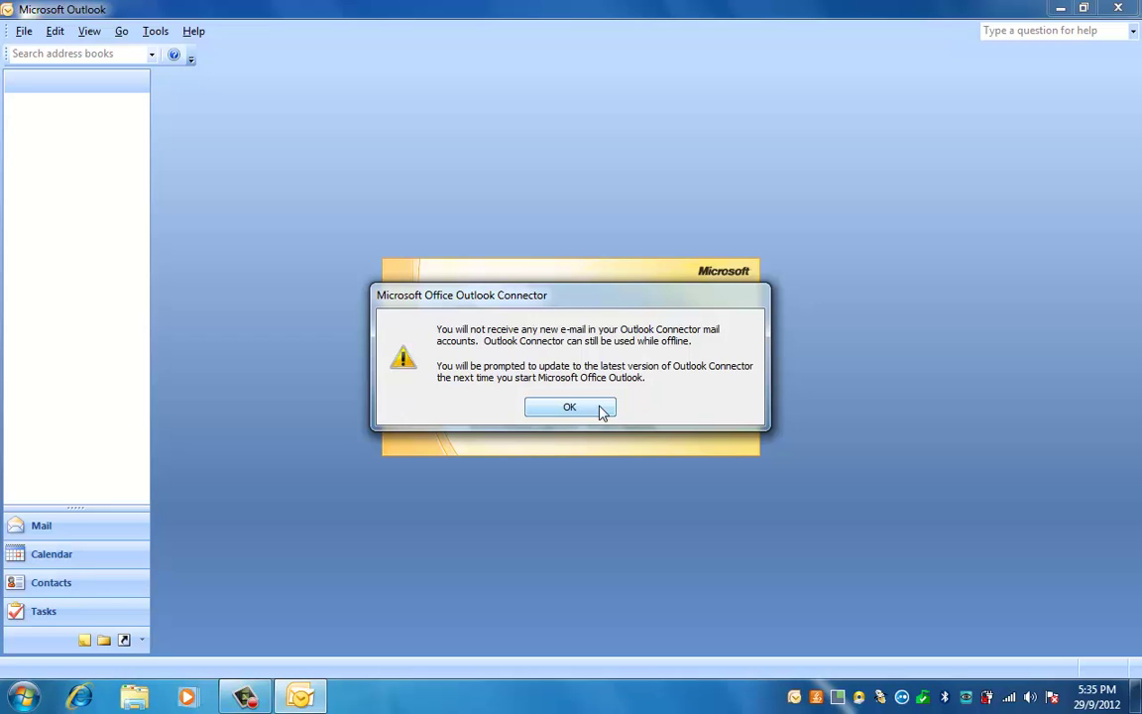
click(592, 409)
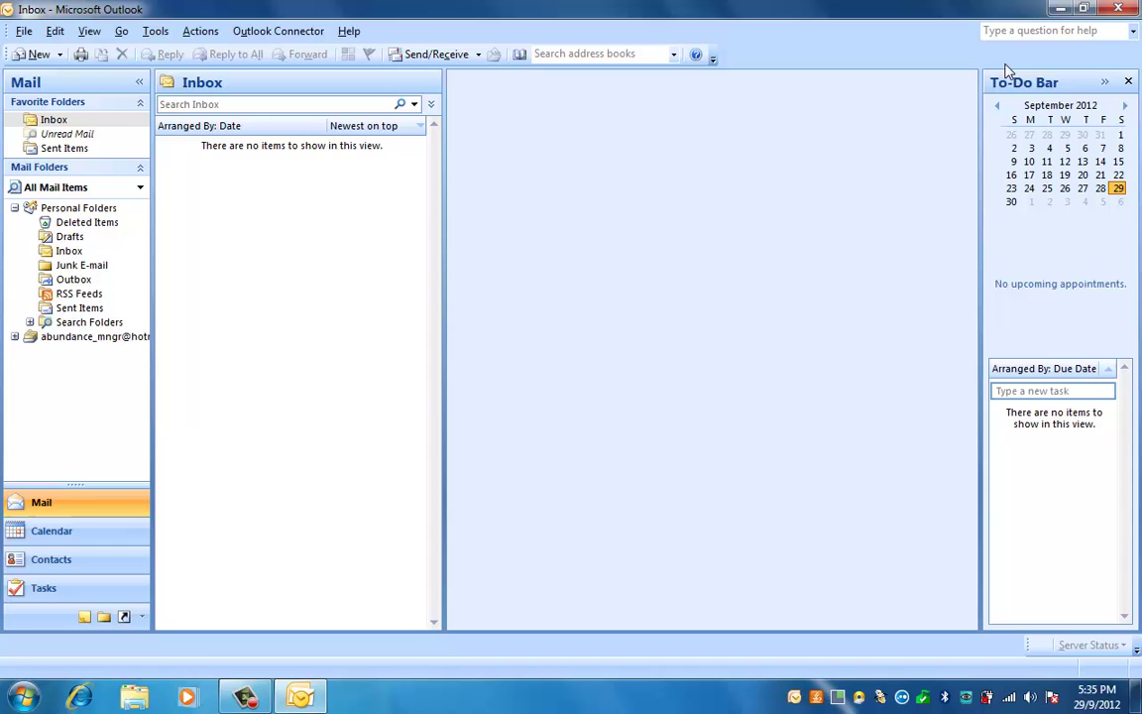
click(1116, 10)
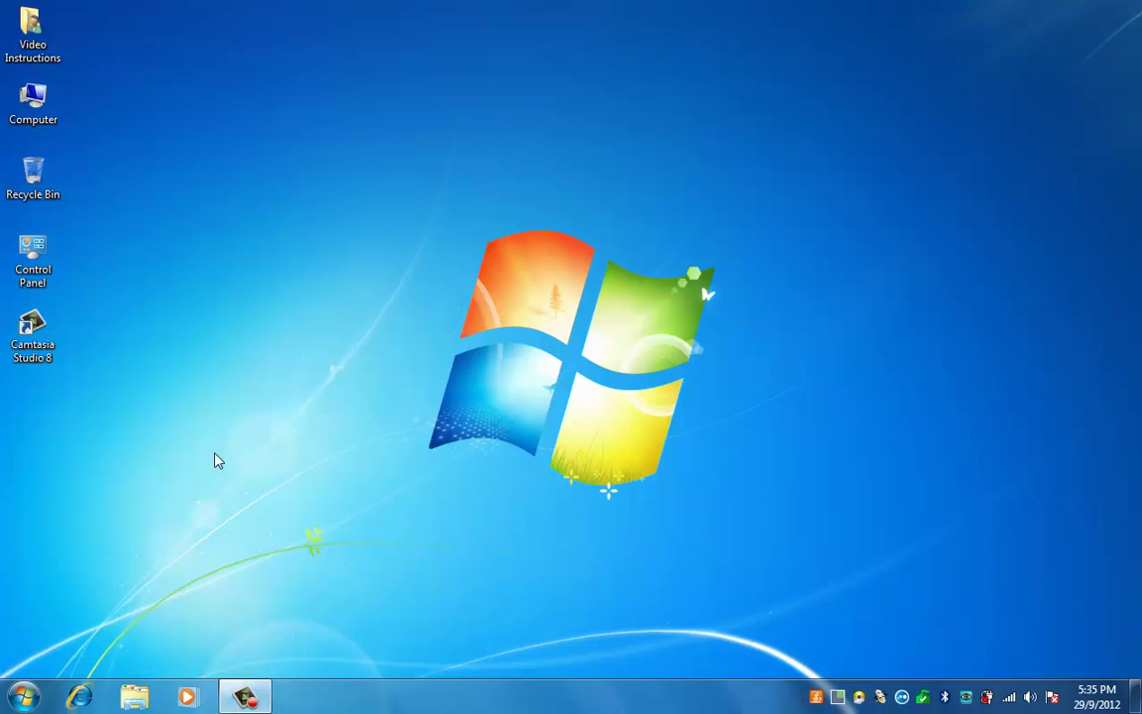
Relaunch Outlook 2007 from the Microsoft Office group in the Start menu.
click(24, 694)
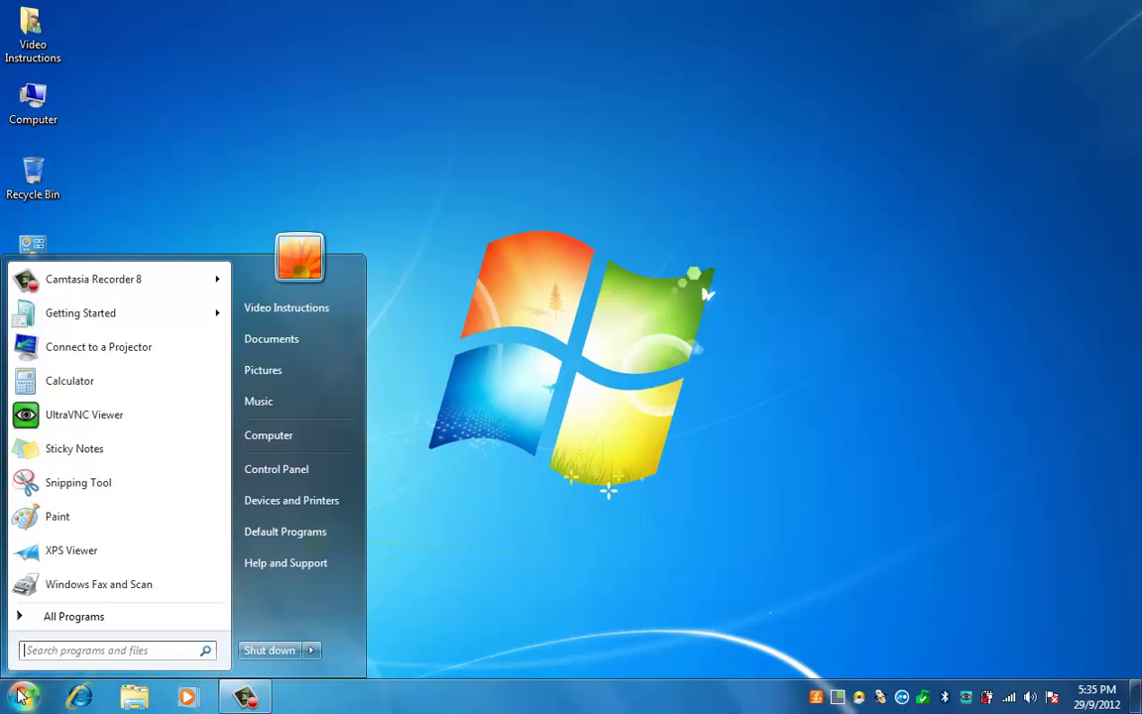
click(92, 619)
click(109, 480)
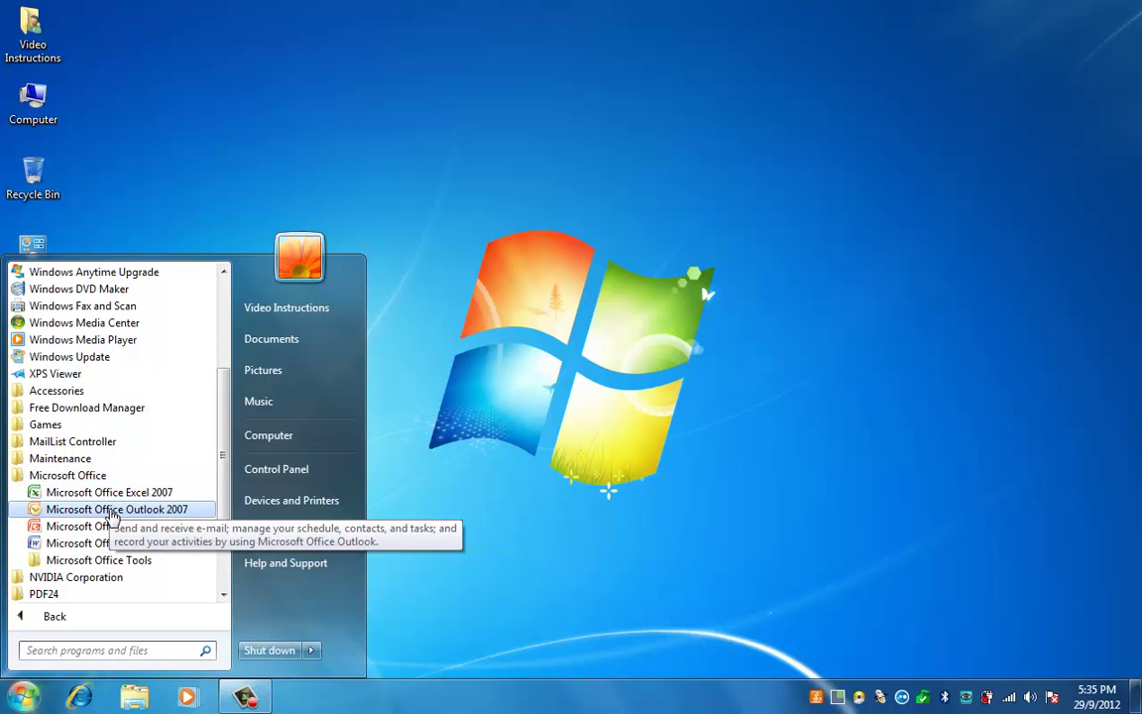
click(113, 511)
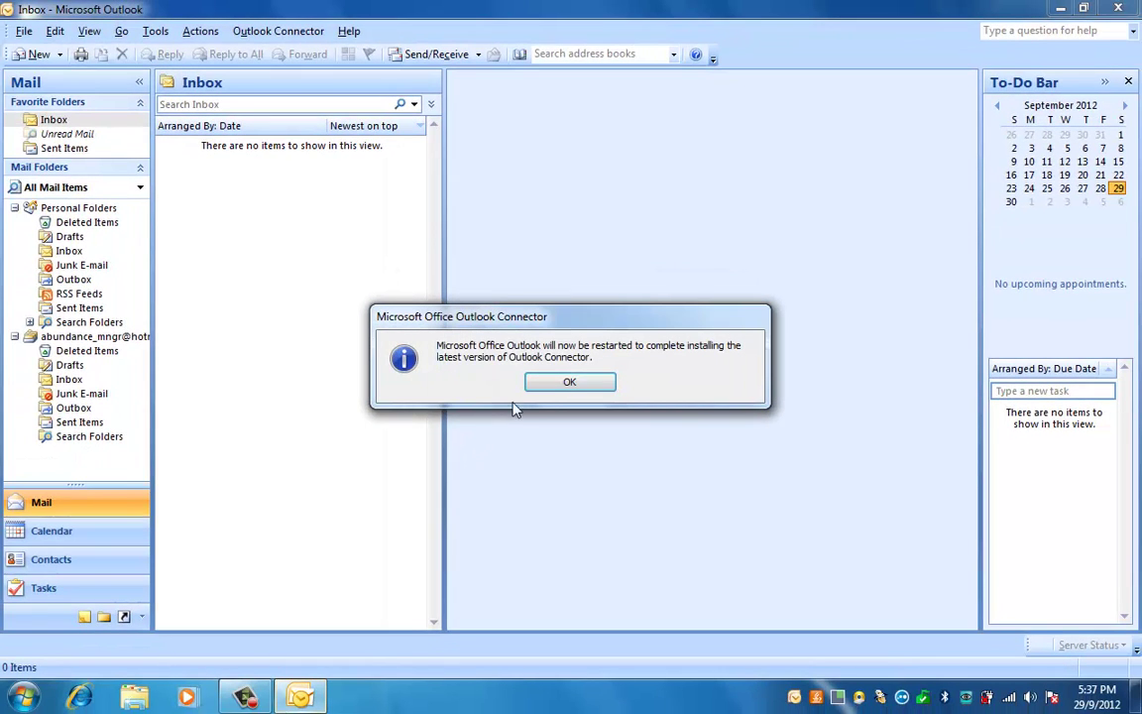
Agree to restart, accept the license terms, install the Outlook Connector, and finish setup.
click(560, 387)
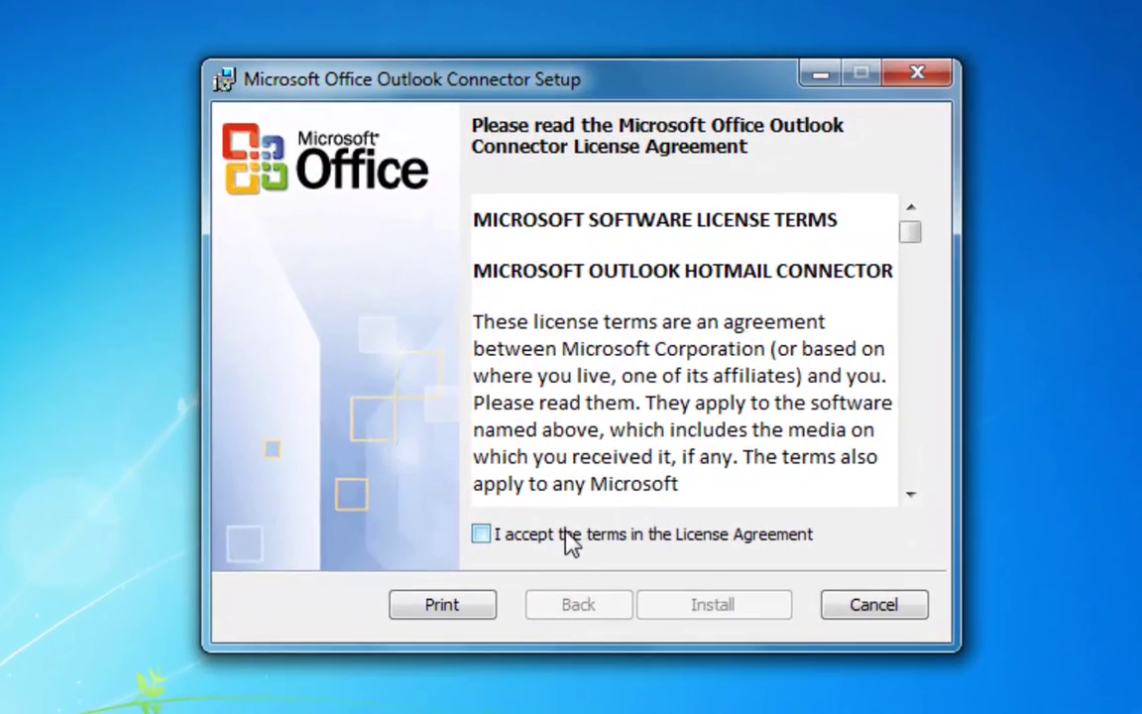
click(570, 518)
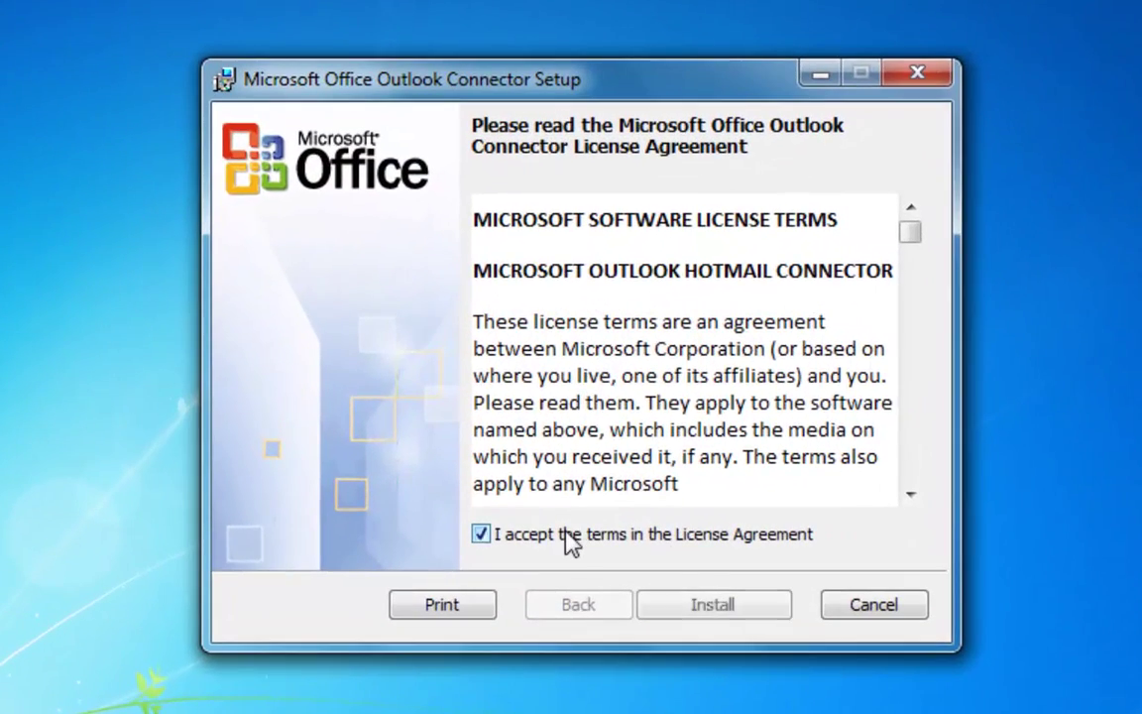
click(710, 607)
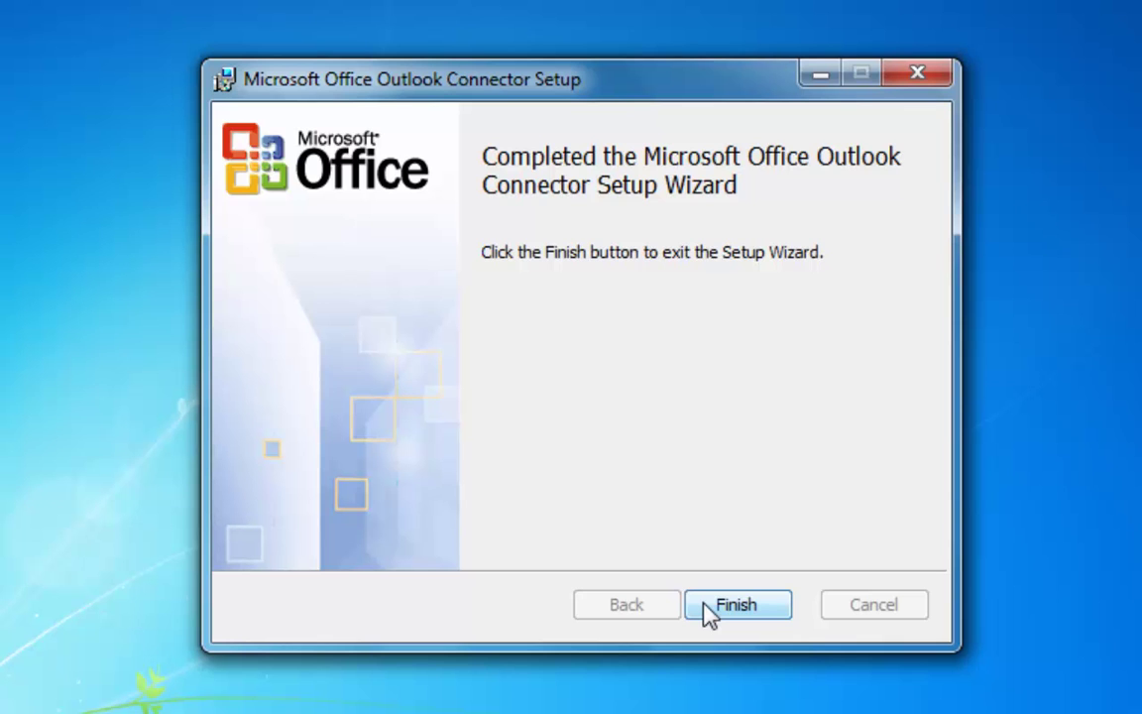
click(704, 601)
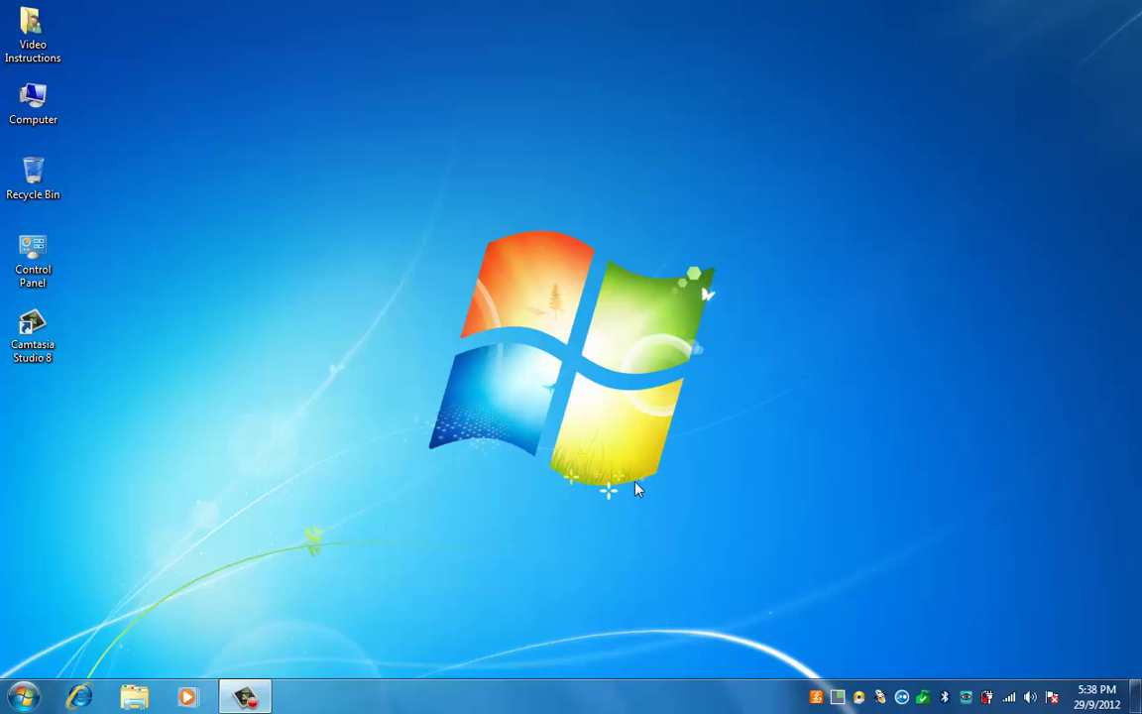
Start Outlook 2007 once more from Start > All Programs > Microsoft Office.
click(24, 697)
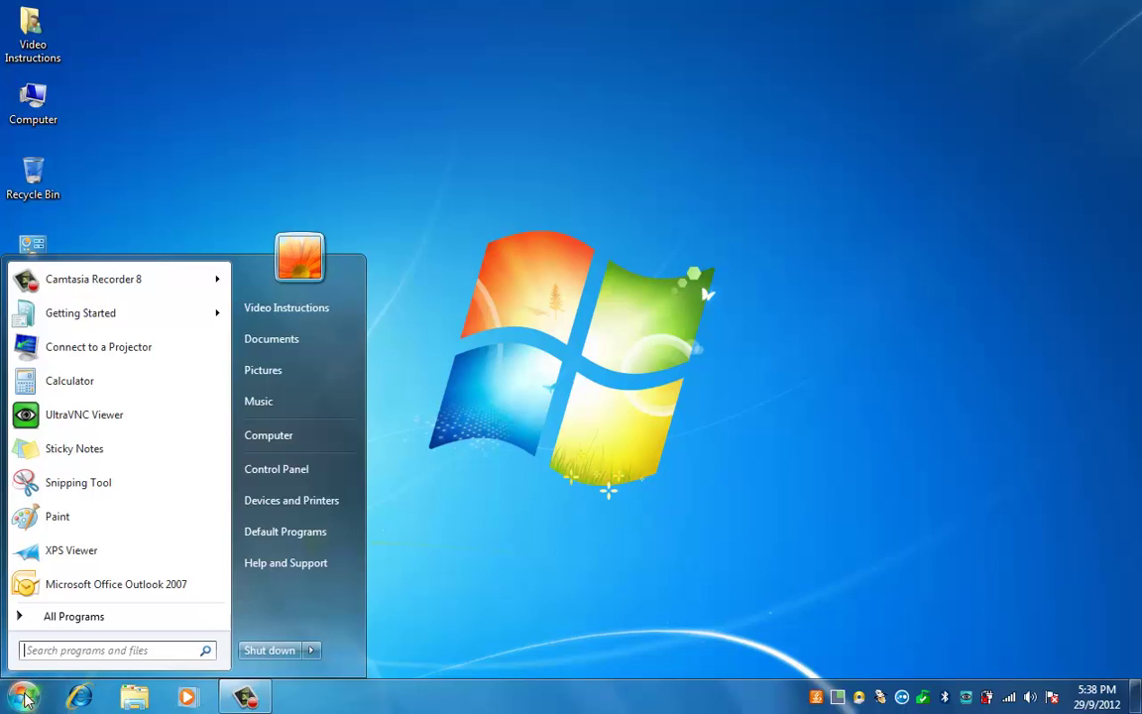
click(57, 623)
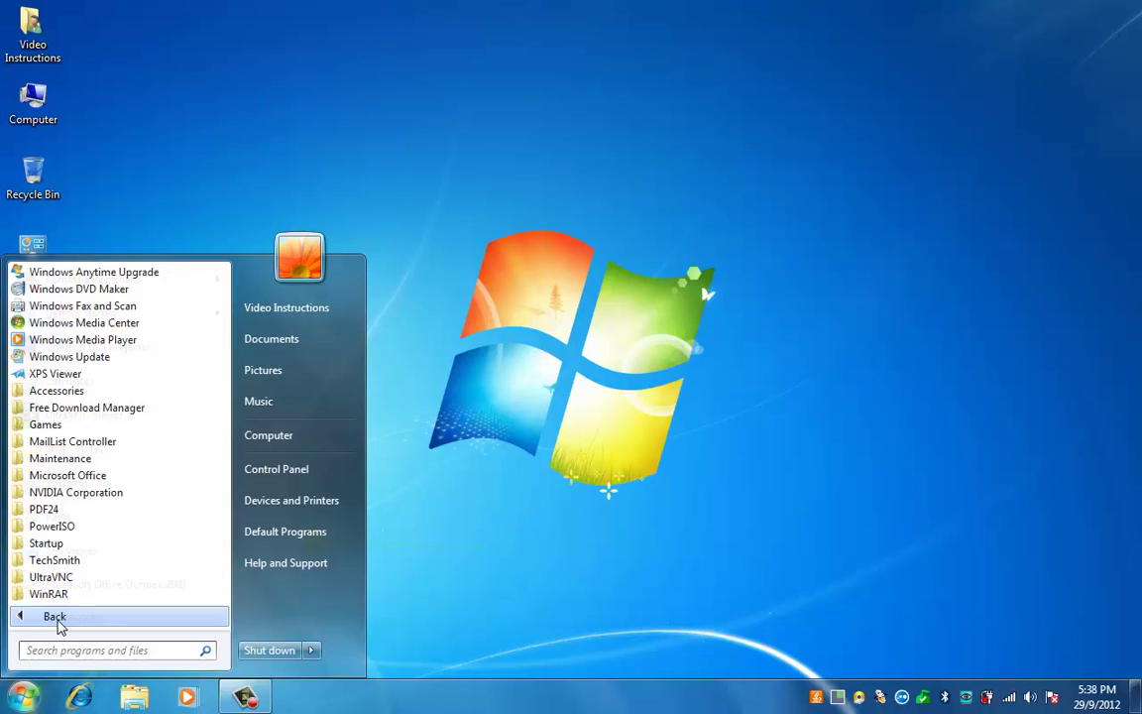
click(66, 477)
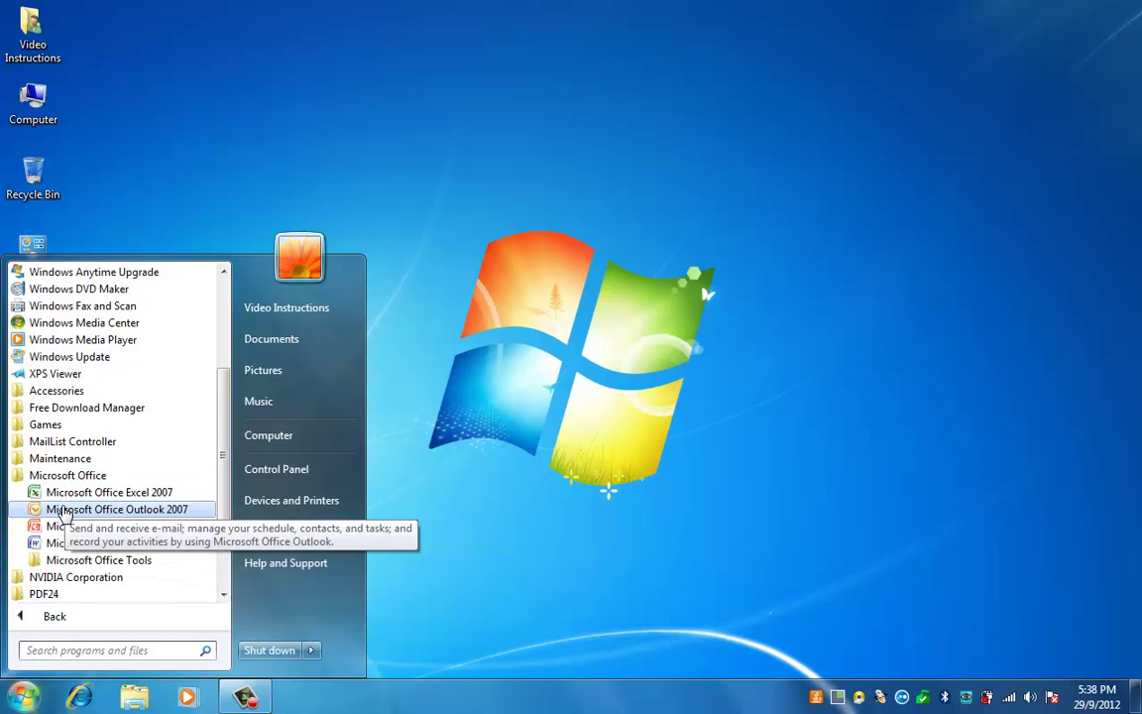
click(62, 510)
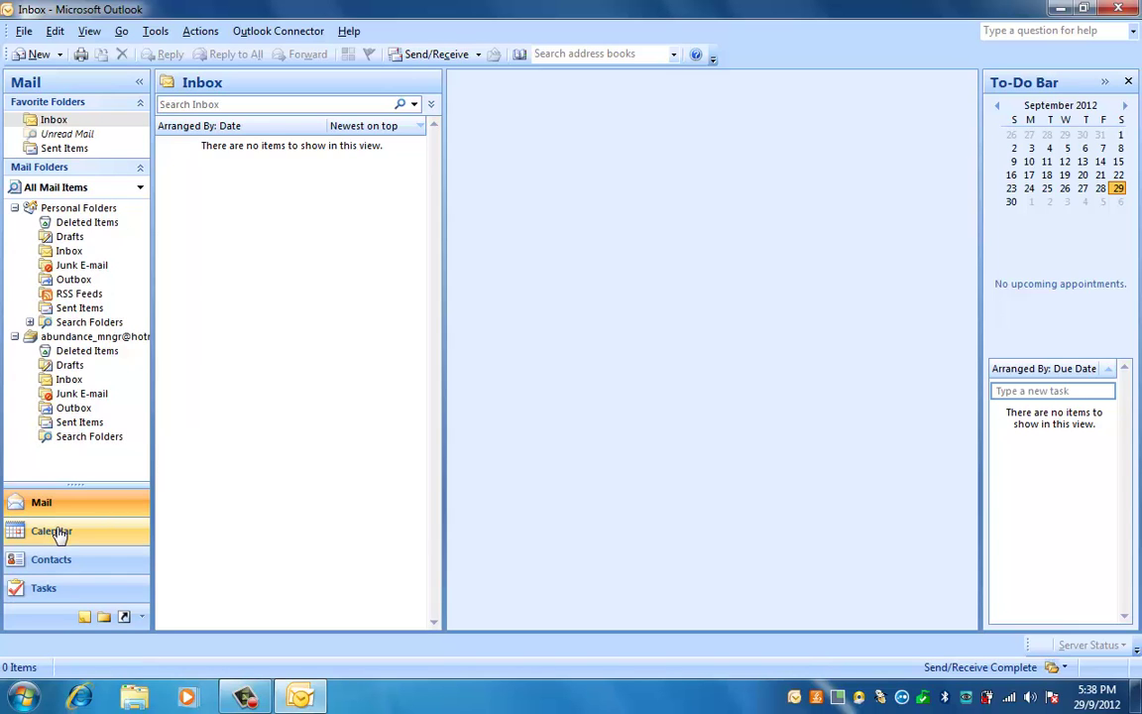
Open Calendar and tick the Hotmail and Manager calendars under My Calendars.
click(58, 534)
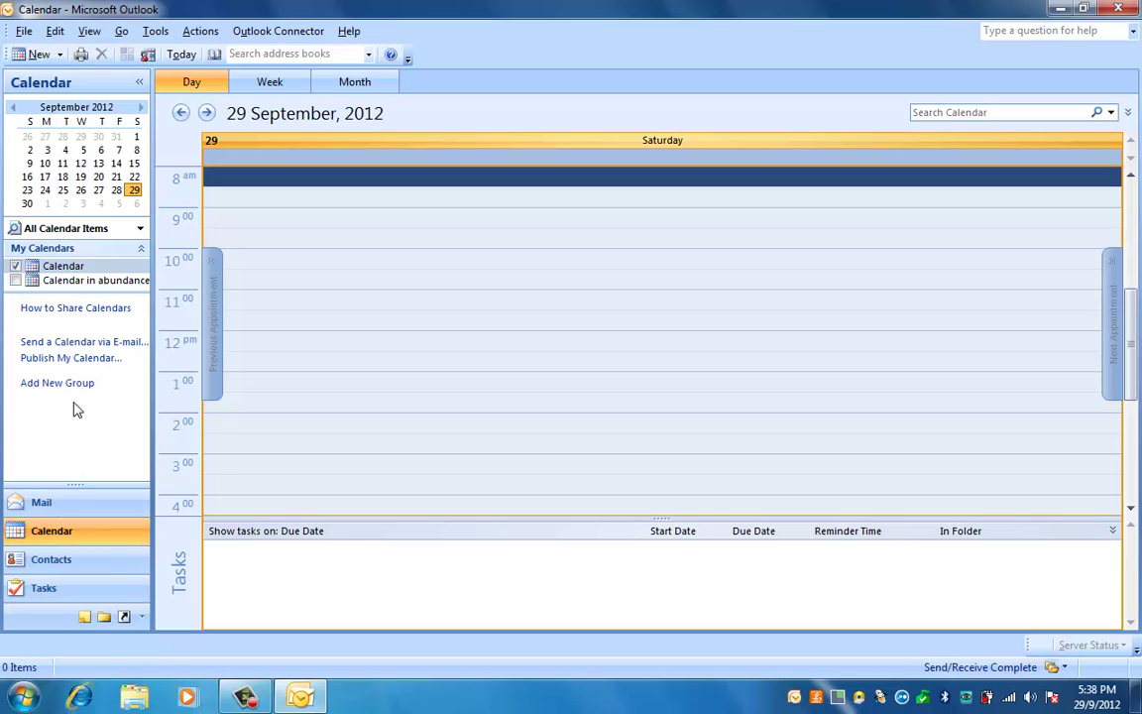
click(15, 281)
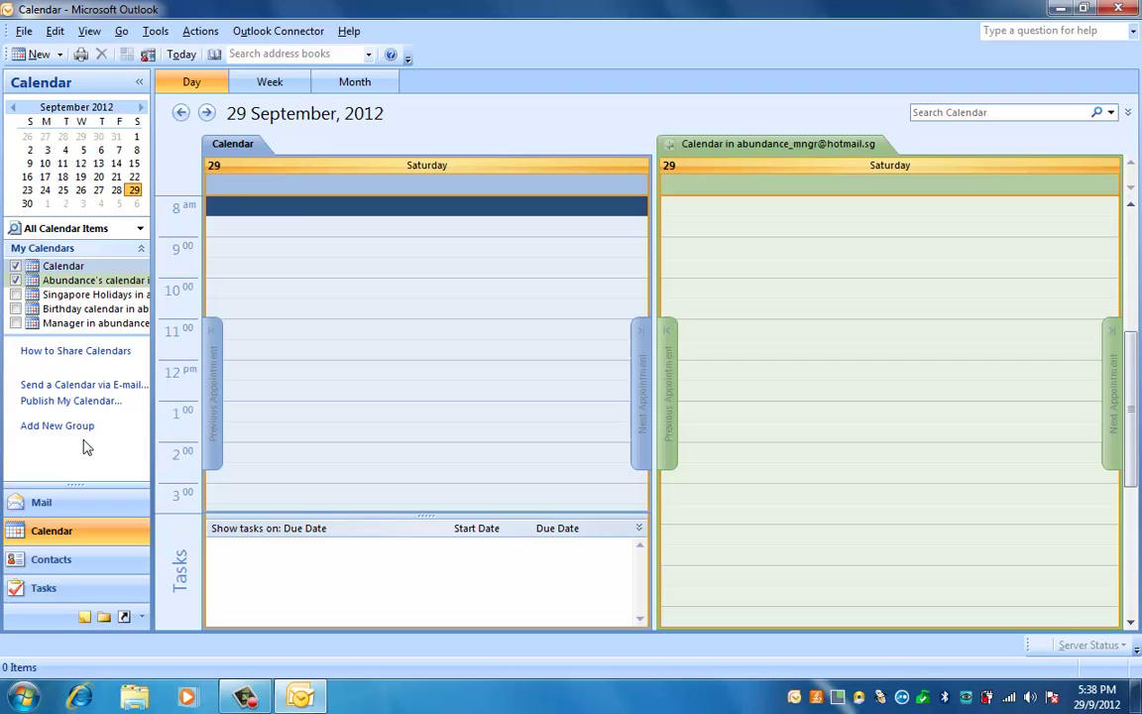
click(16, 323)
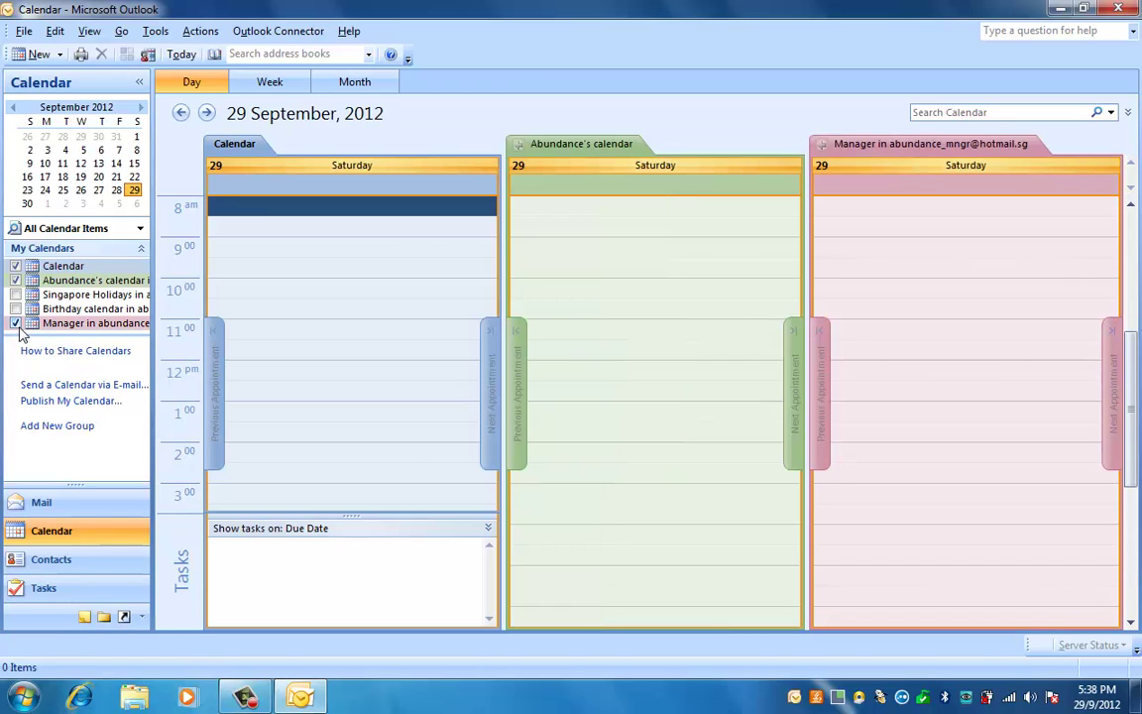